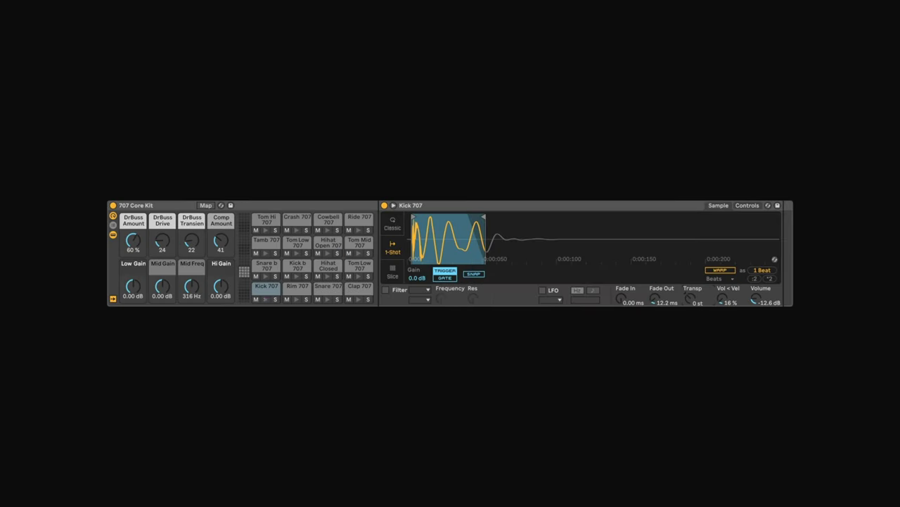
Move the end of the Kick 707 sample's playback region slightly further along the waveform.
mouse_move(484, 217)
mouse_down()
mouse_move(677, 217)
mouse_move(493, 216)
mouse_up()
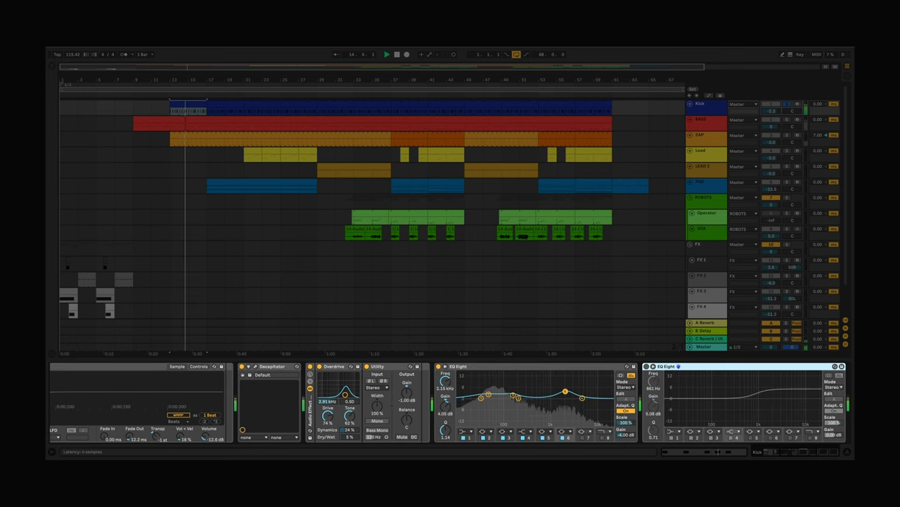
Switch on the last three EQ Eight devices of the kick's effect chain one after another and play the song from bar 13.
key(Right)
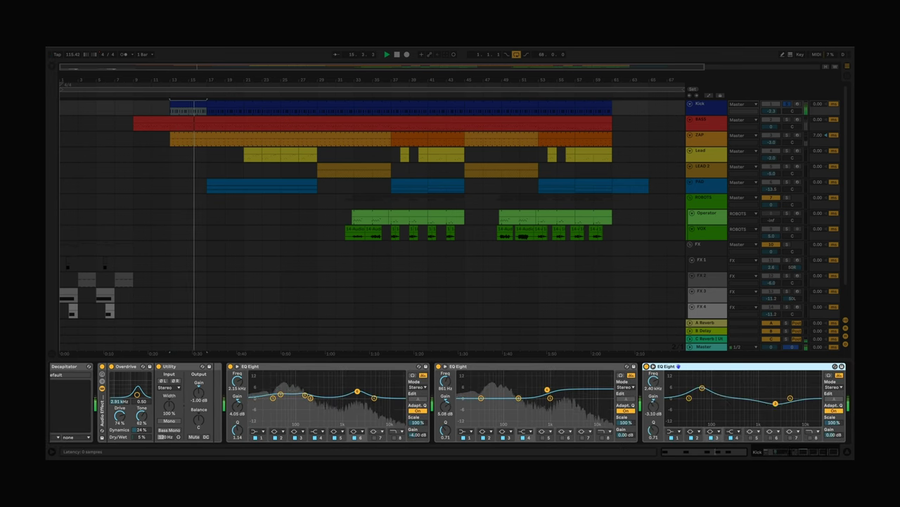
key(Right)
key(Right)
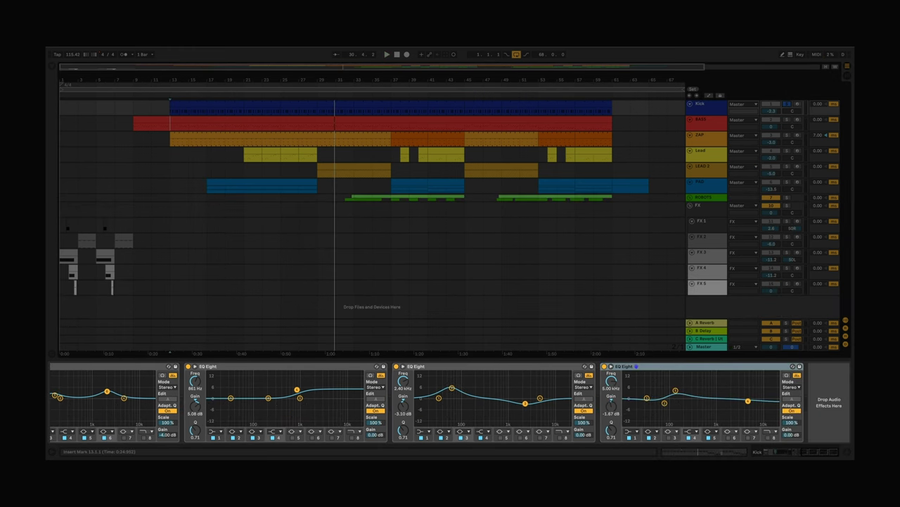
key(space)
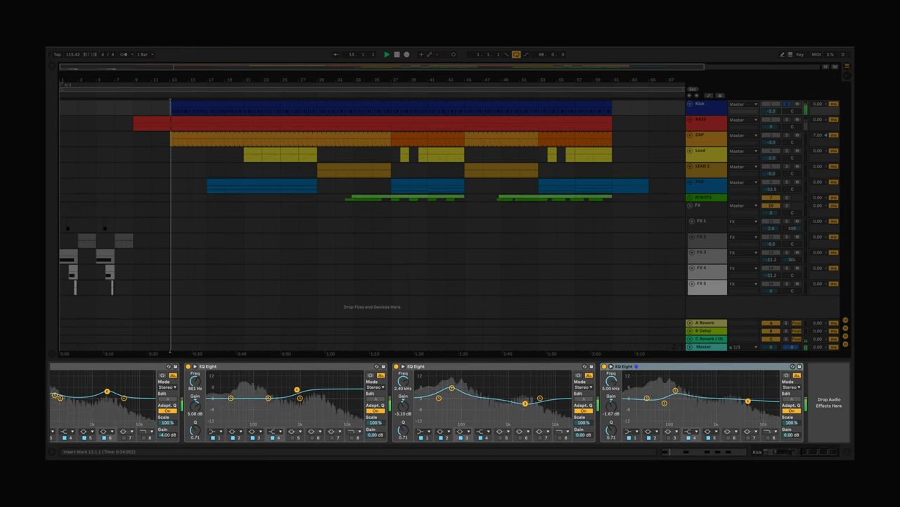
click(707, 339)
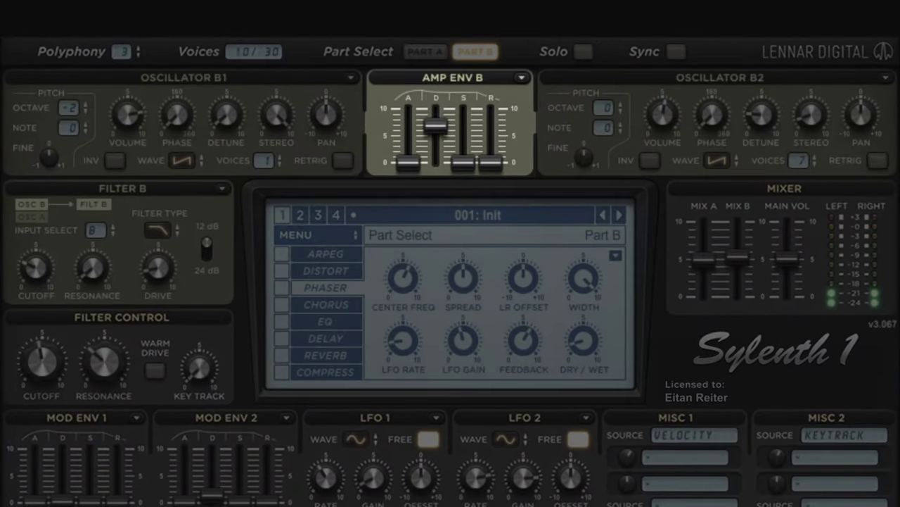
Lower the decay of Amp Env B slightly in Sylenth1.
drag(435, 127, 436, 131)
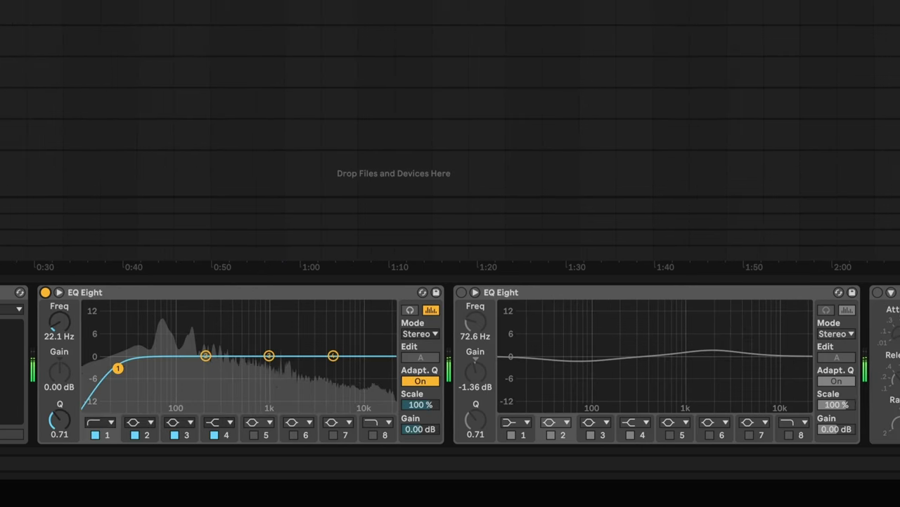
Switch on the bass chain's EQ Eight with the slight low-end cut and the Glue Compressor after it.
click(462, 292)
click(525, 292)
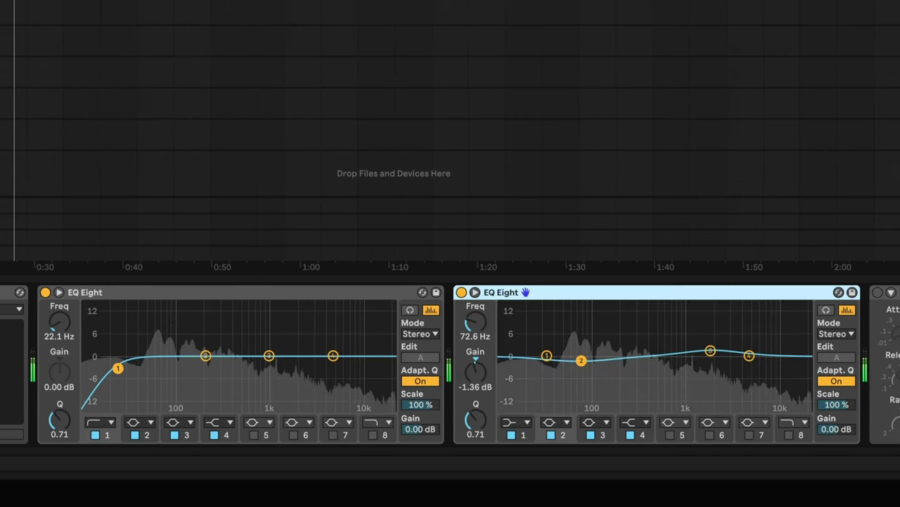
click(877, 292)
click(593, 292)
click(823, 292)
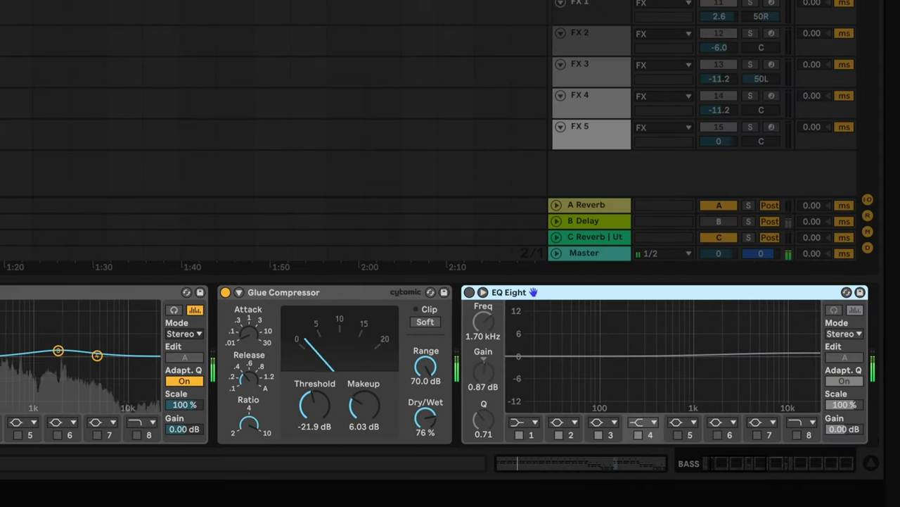
Switch on the two EQ Eight devices following the Glue Compressor in the bass chain.
key(0)
key(Right)
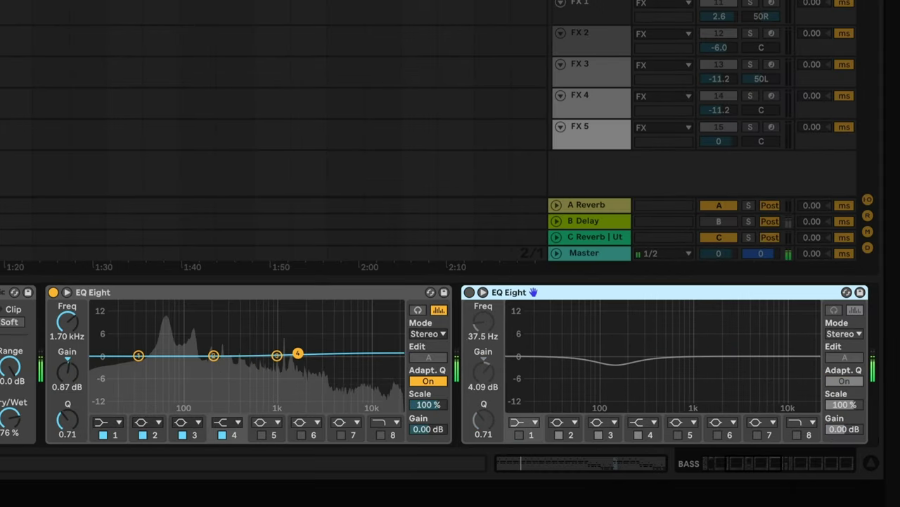
key(0)
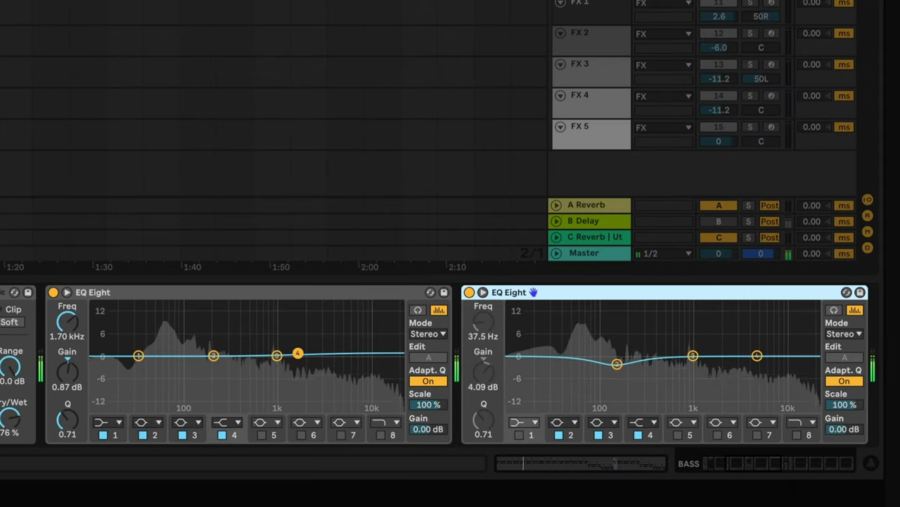
Switch on the Overdrive and Utility devices in the bass chain.
key(Right)
key(0)
key(Right)
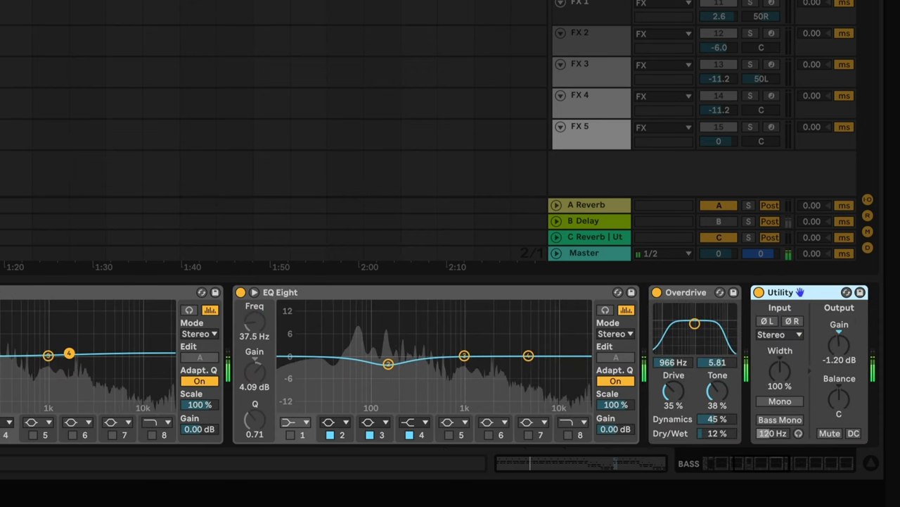
Switch on the four EQ Eight devices following the Utility in the bass chain, one after another.
key(Right)
key(0)
key(Right)
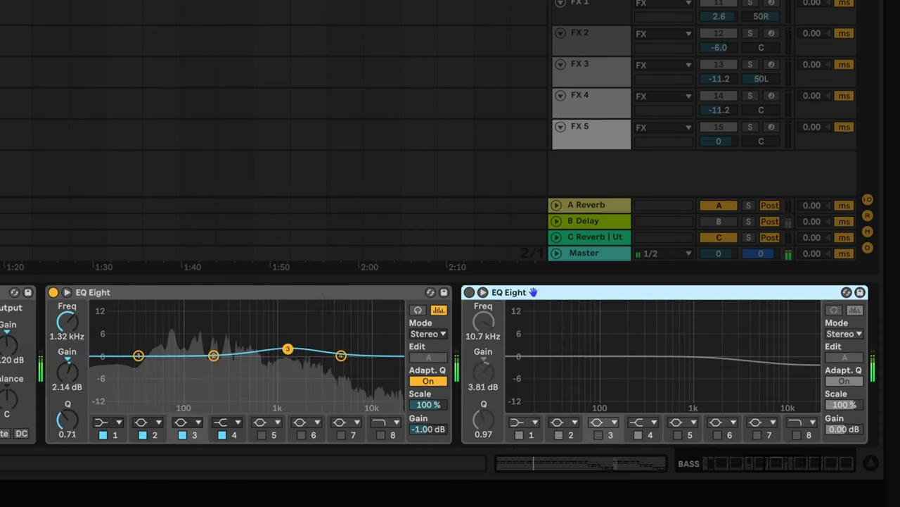
key(0)
key(Right)
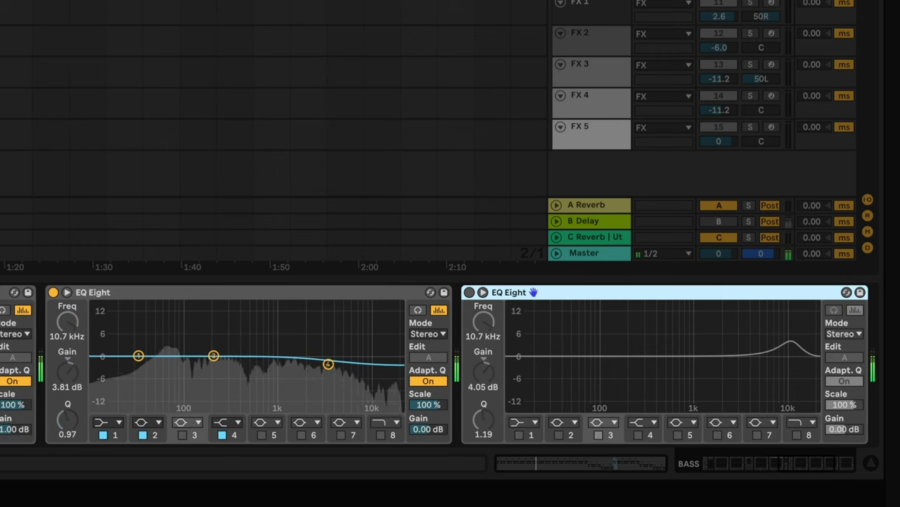
key(0)
key(Right)
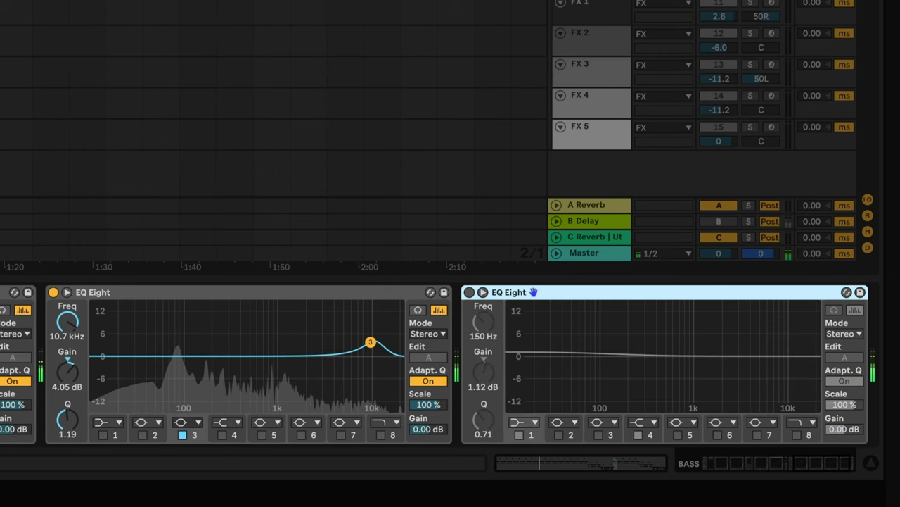
key(0)
key(Right)
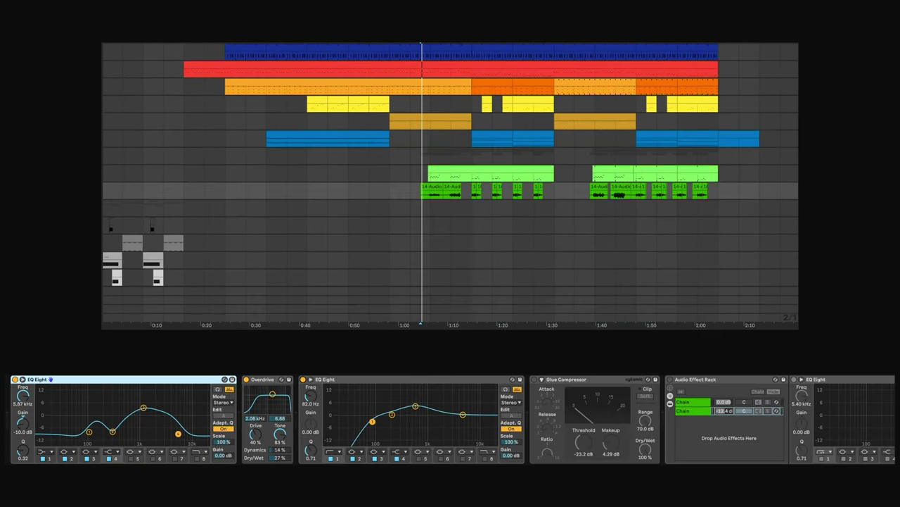
Play the song from bar 41 and switch on the VOX track's Gate and the two EQ Eight devices after it.
key(space)
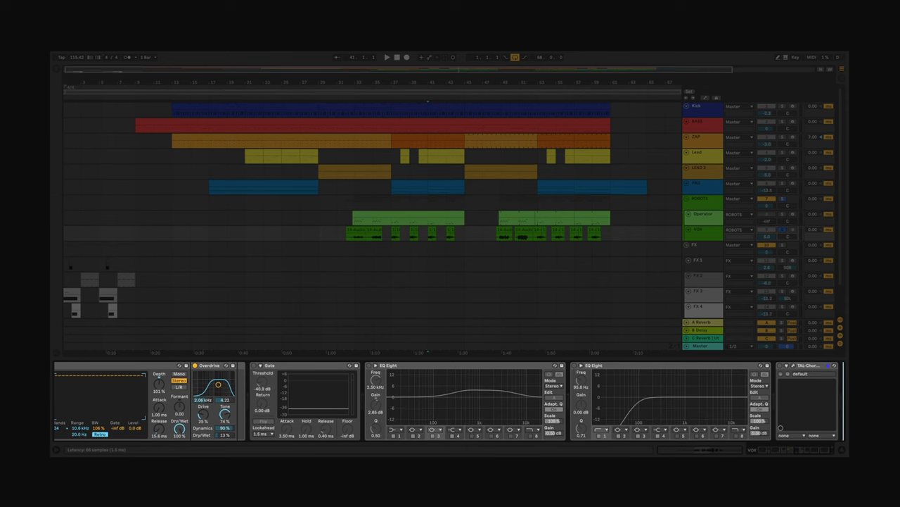
key(space)
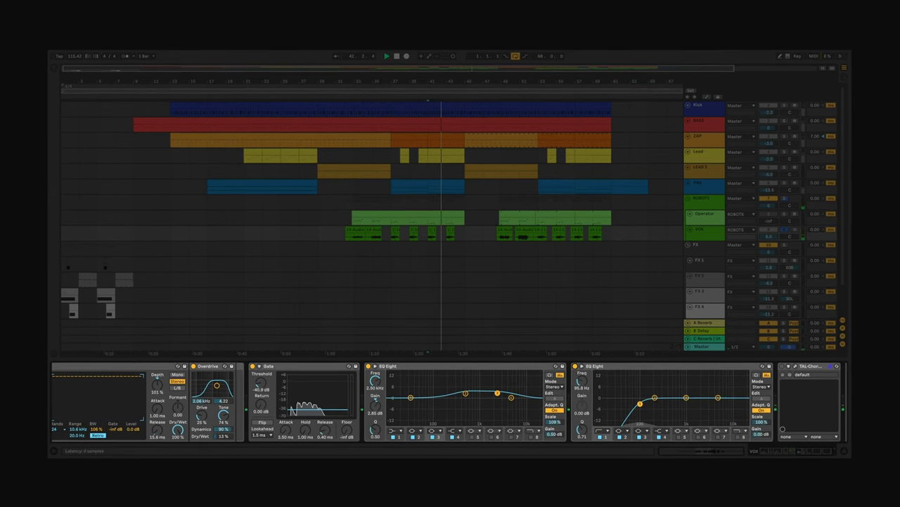
key(ctrl+alt+p)
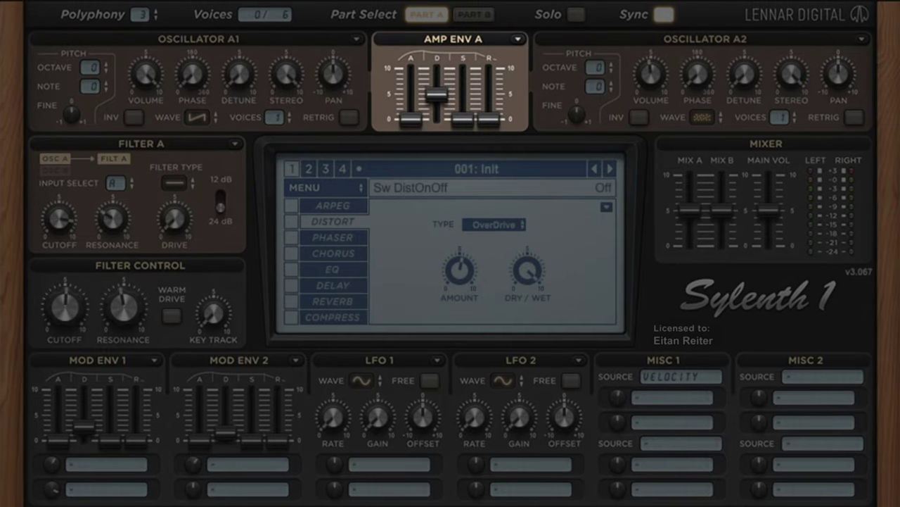
Lower the decay of Amp Env A slightly in Sylenth1.
drag(437, 94, 437, 101)
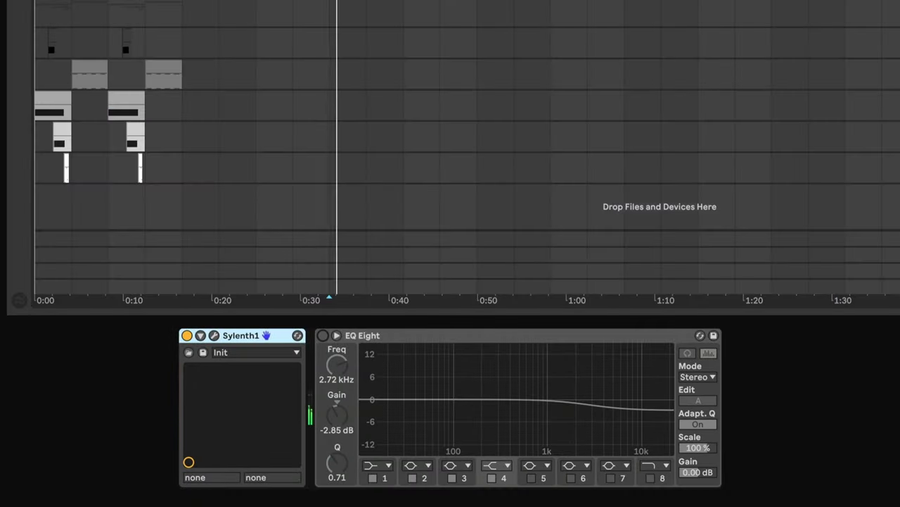
Switch on the EQ Eight with the 2.72 kHz high-shelf cut that follows Sylenth1.
click(362, 335)
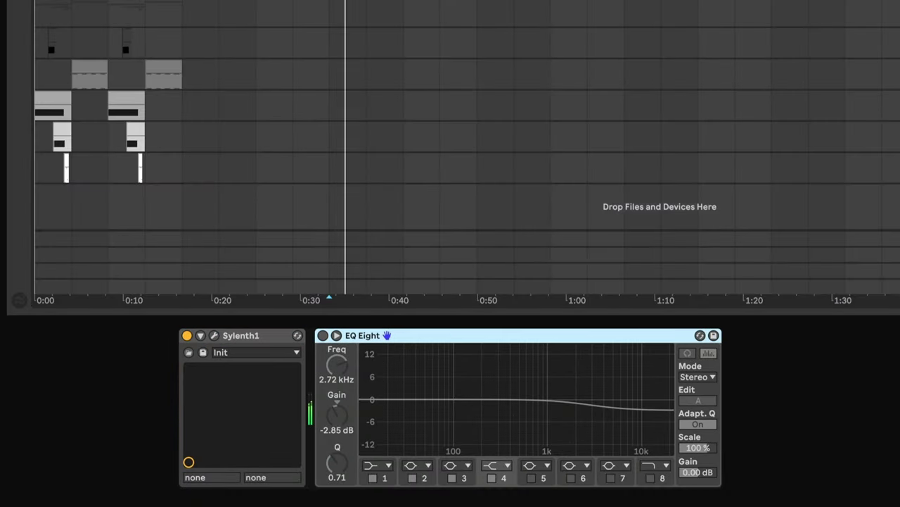
key(0)
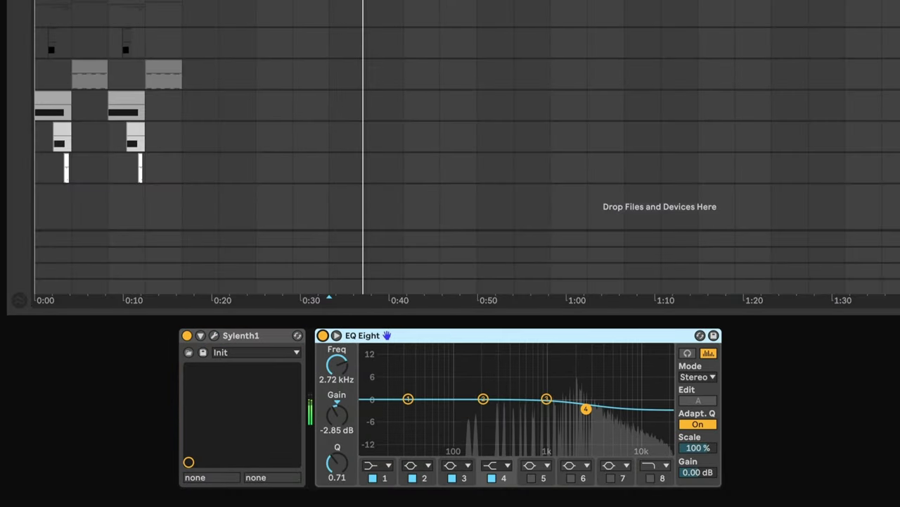
Show the distortion settings of the Sylenth1 patch with Part B selected.
click(450, 237)
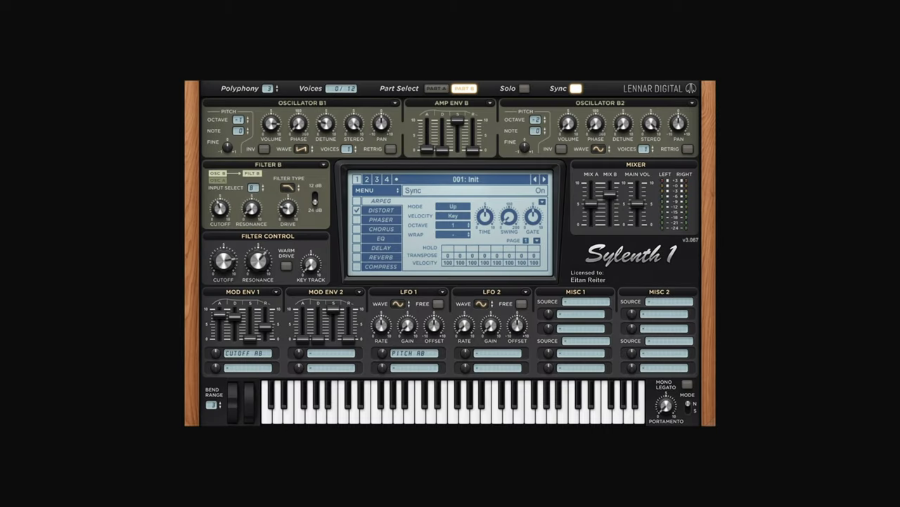
click(381, 210)
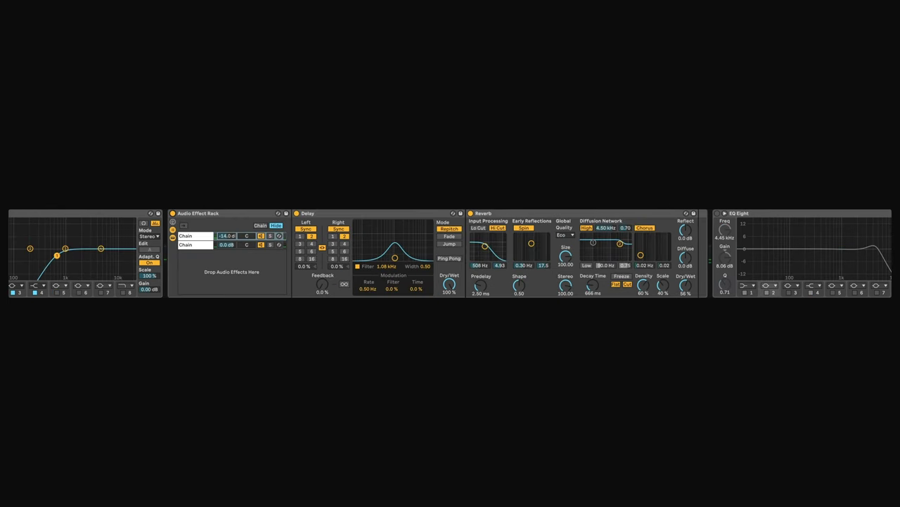
Switch on the EQ Eight after the Audio Effect Rack containing the Delay and Reverb.
scroll(450, 253, right, 3)
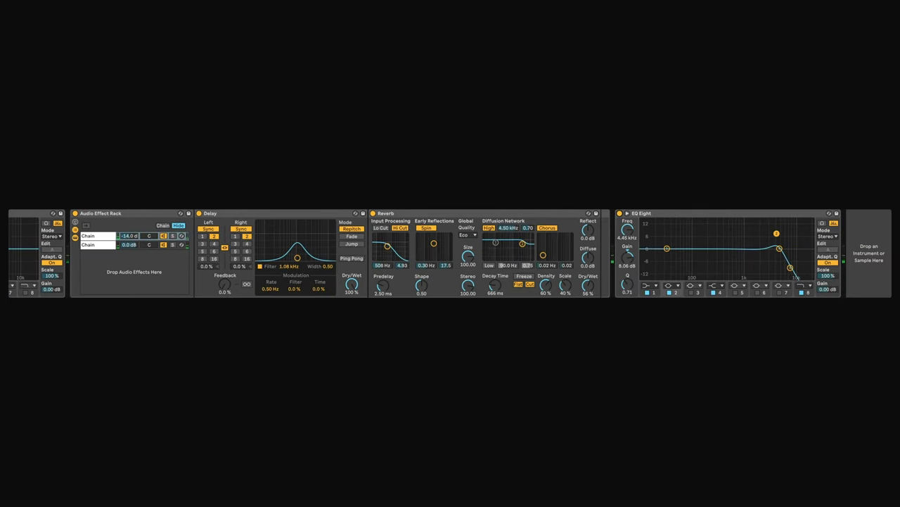